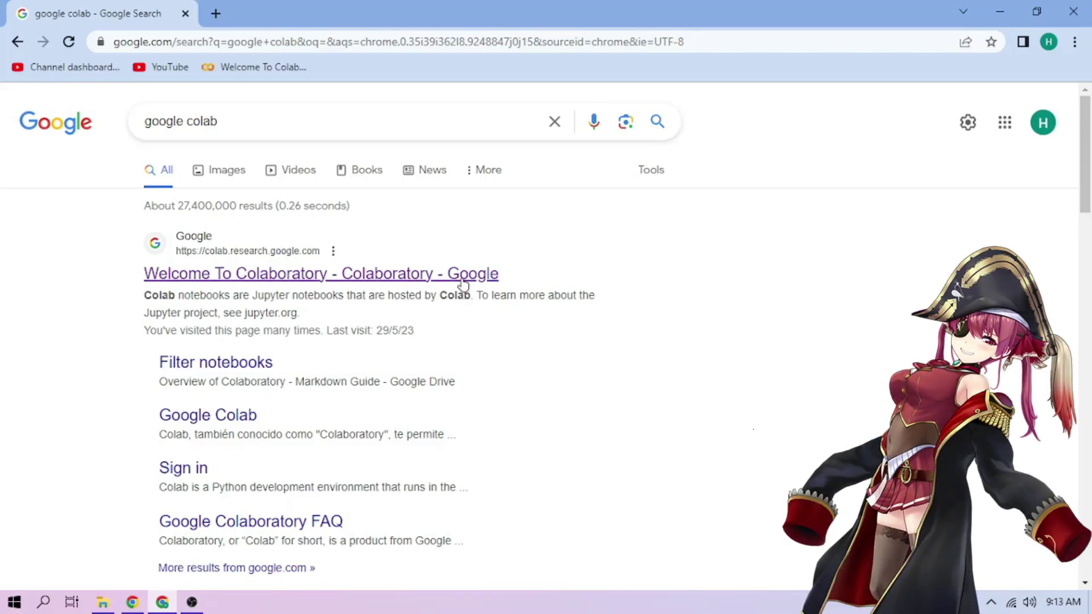
- Upload Marine.ipynb from the colab folder and open it in Colab
left_click(461, 277)
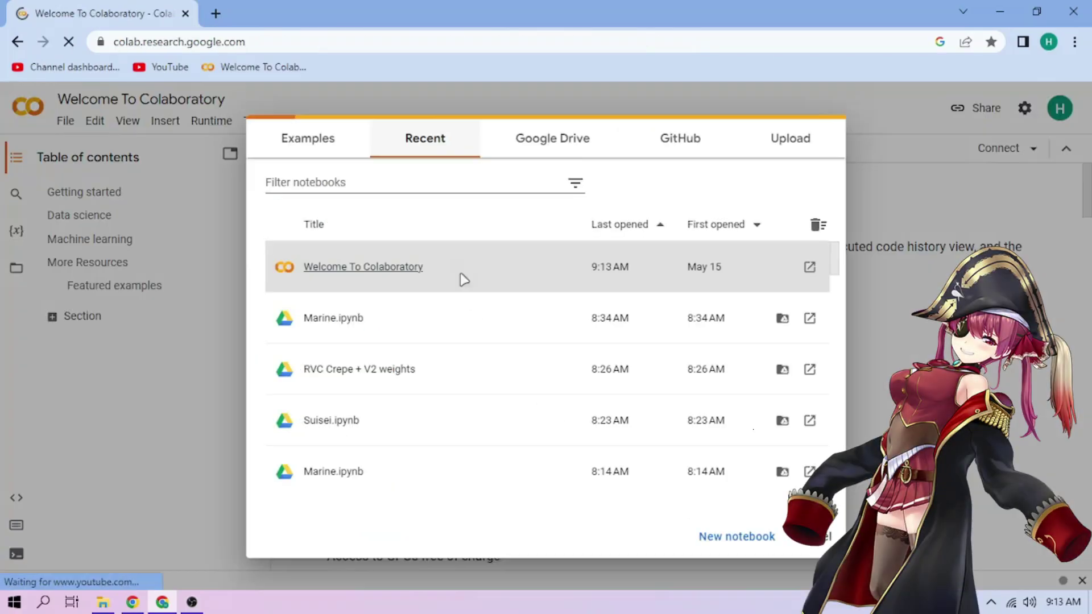
left_click(785, 145)
left_click(517, 324)
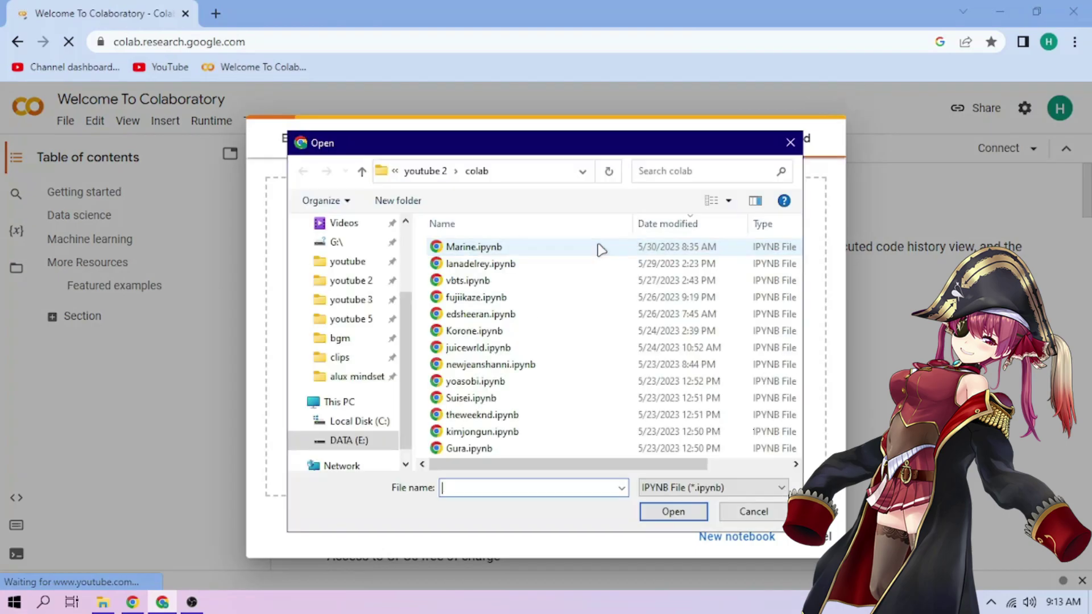
left_click(600, 247)
left_click(673, 509)
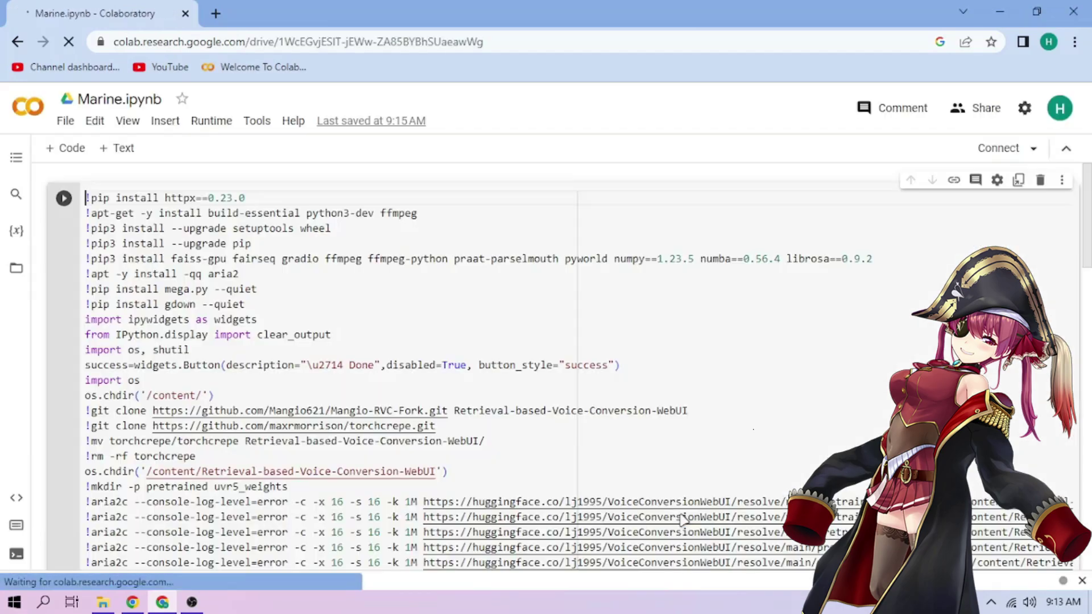
- Run the setup cell, open its gradio.live interface, and select the Marine.pth voice
left_click(64, 197)
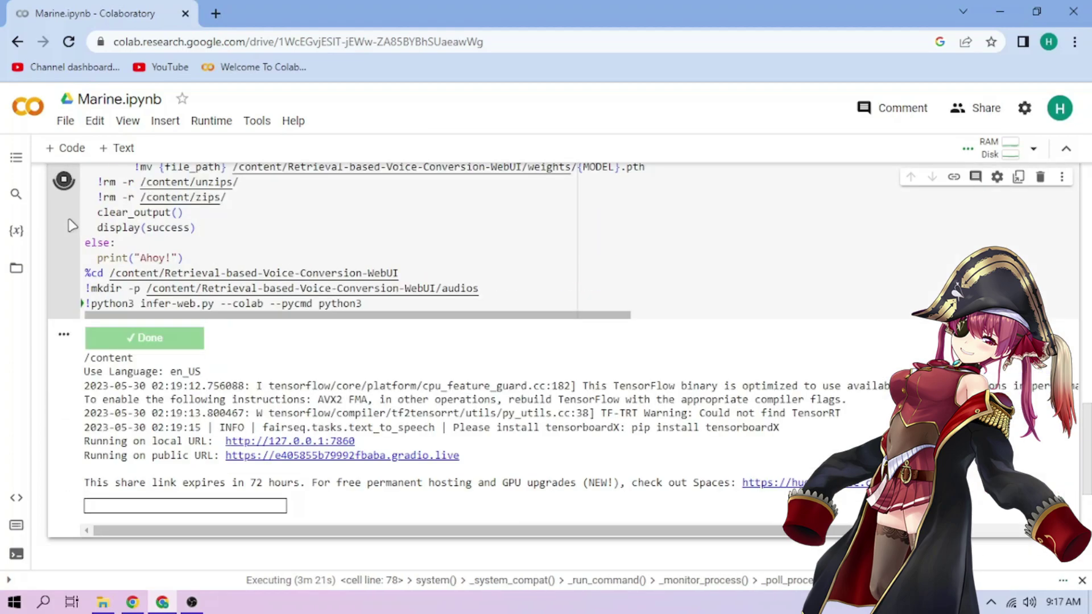
left_click(426, 456)
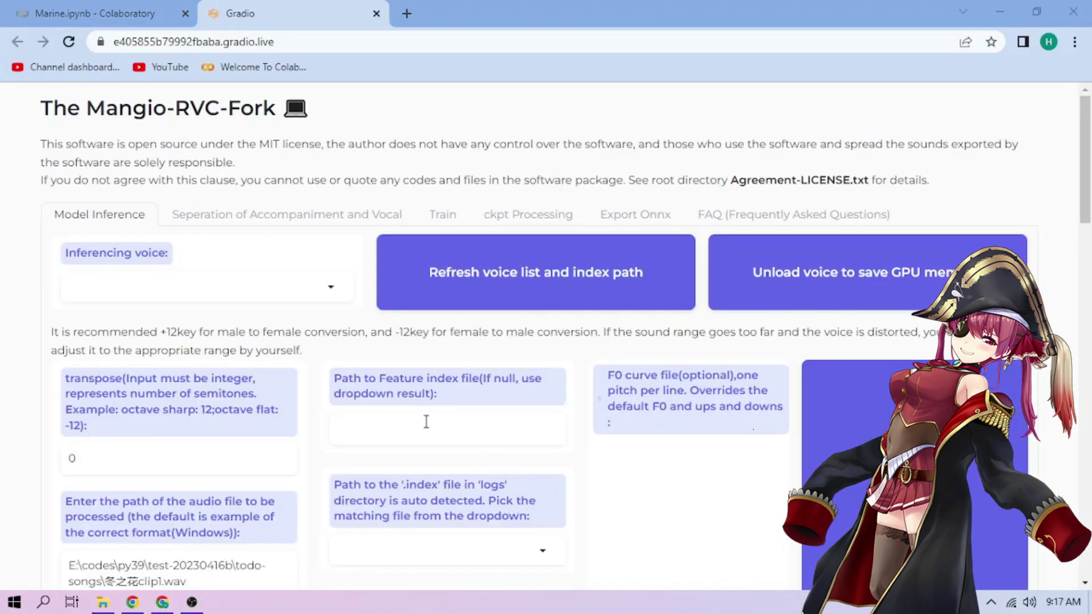
left_click(295, 289)
left_click(294, 315)
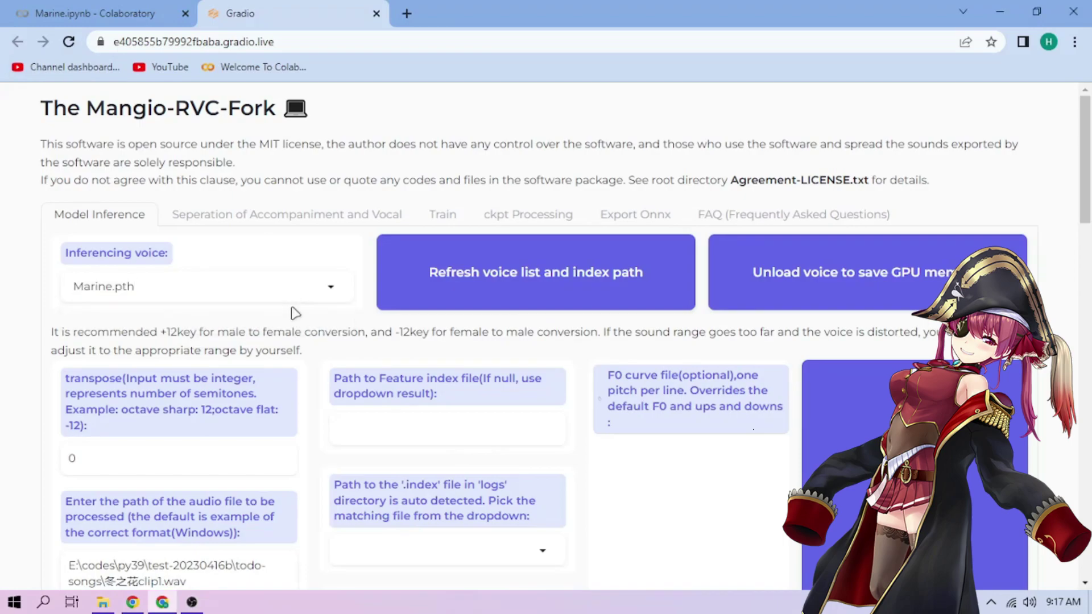
left_click(147, 10)
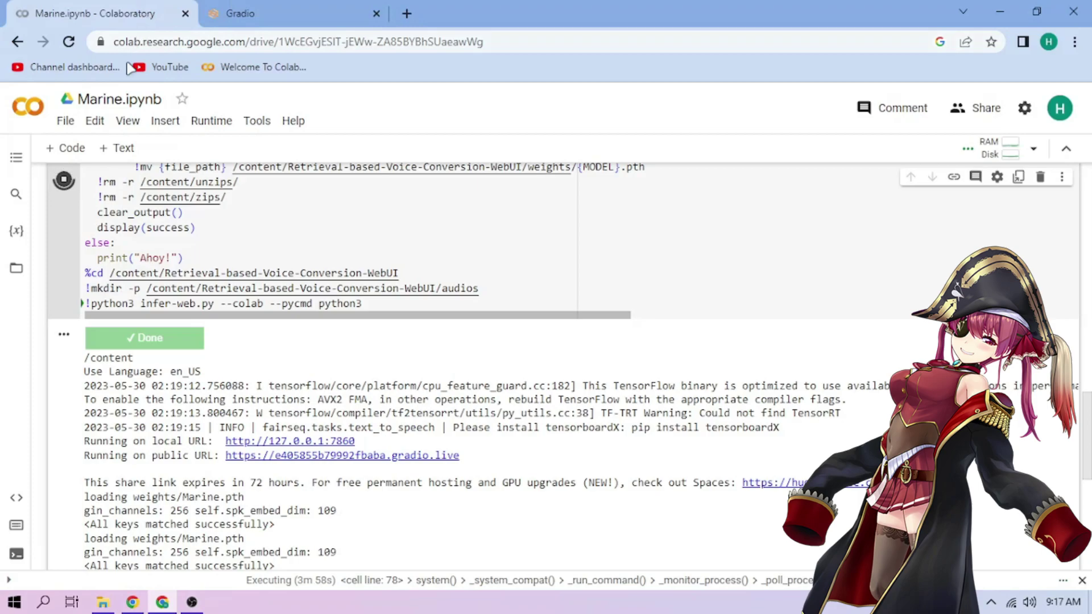
- Upload sample1.wav, sample2.wav and sample3.wav to session files, then copy sample2.wav's path
left_click(16, 269)
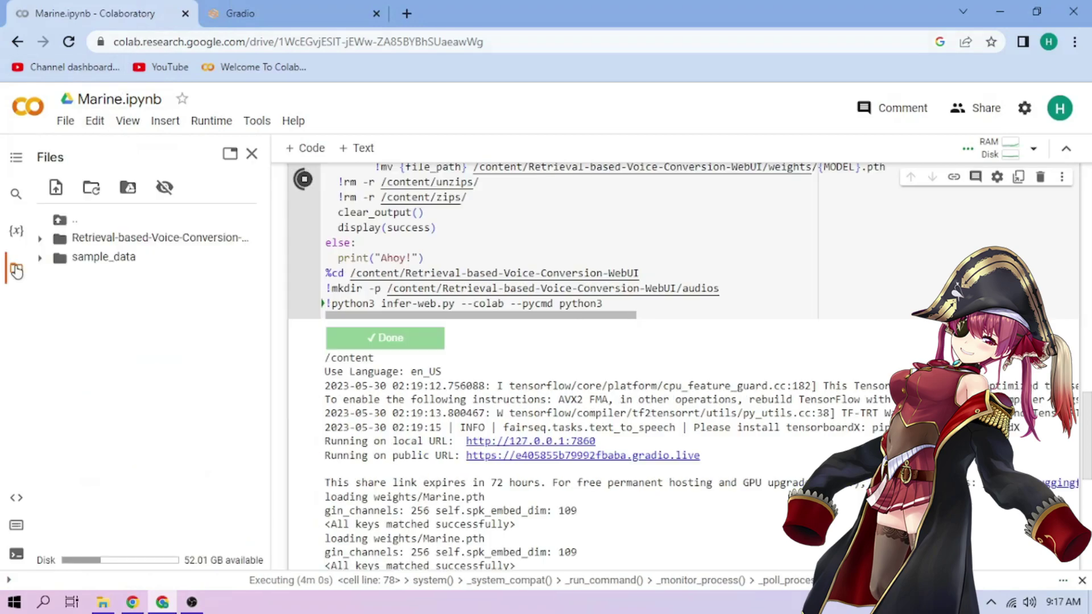
left_click(103, 603)
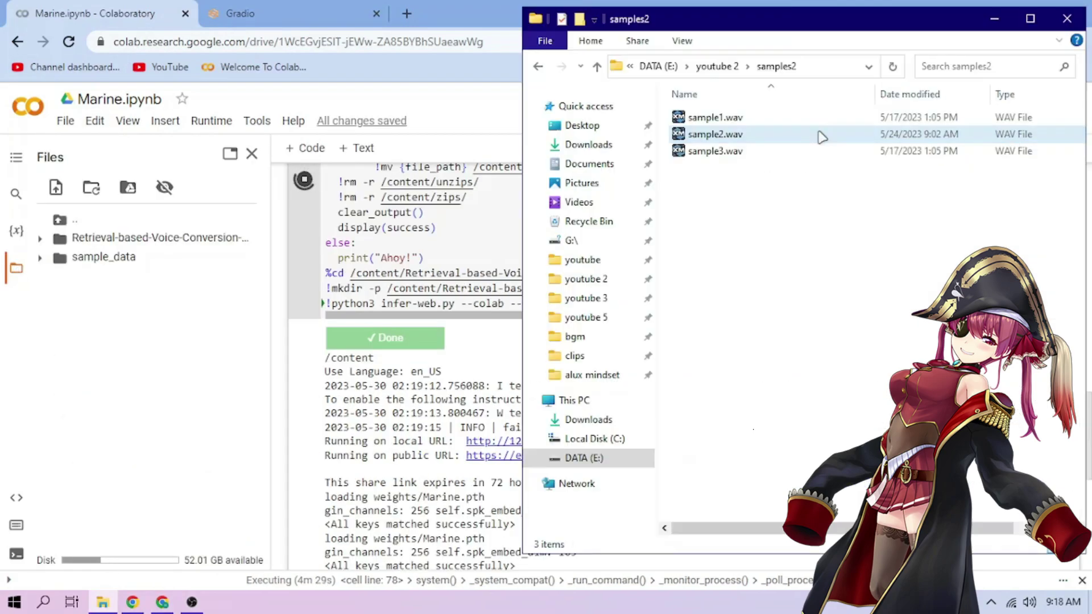
left_click(822, 137)
key("ctrl+a")
left_click_drag(821, 137, 215, 342)
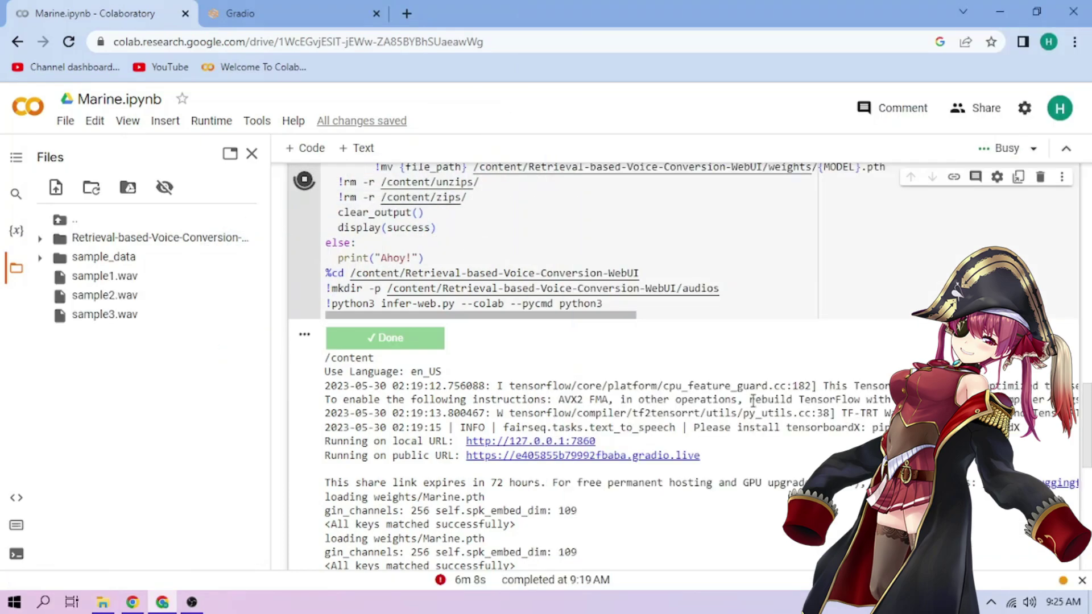
right_click(263, 296)
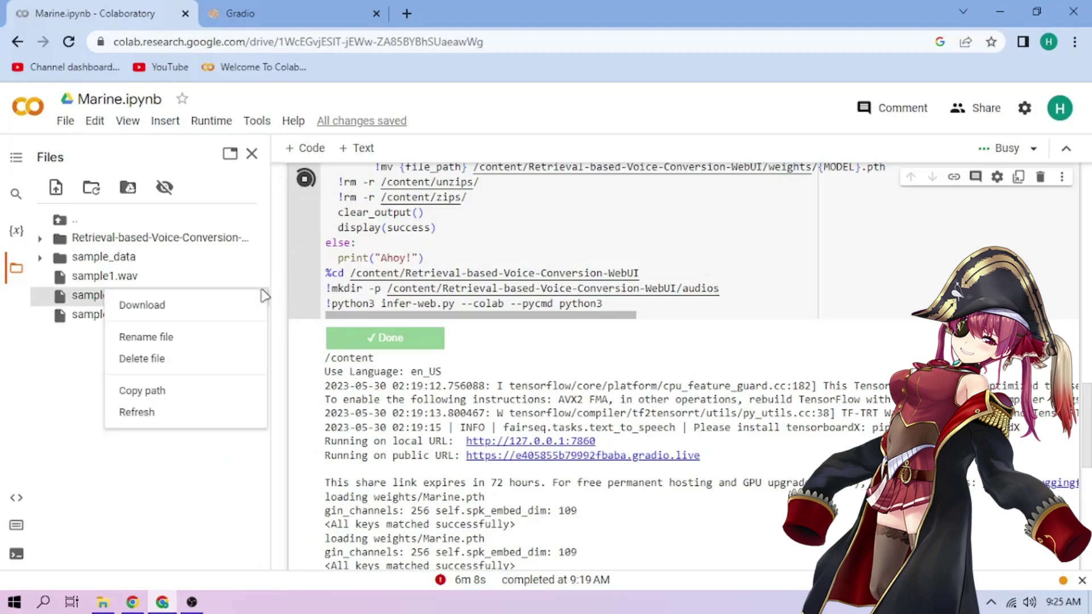
left_click(215, 392)
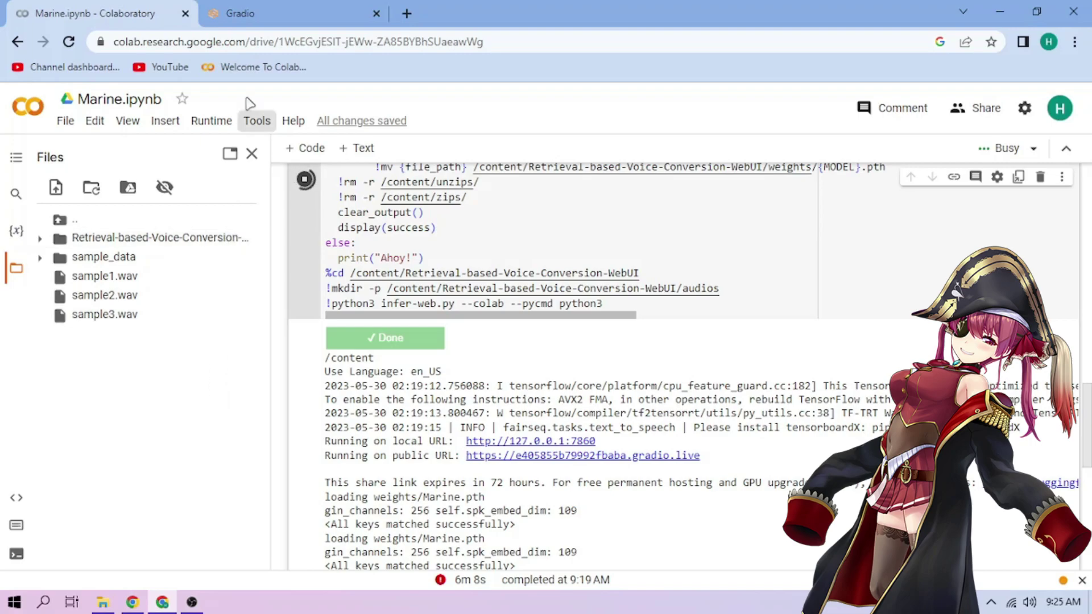
- In the Gradio interface, replace the audio path with /content/sample2.wav
left_click(274, 13)
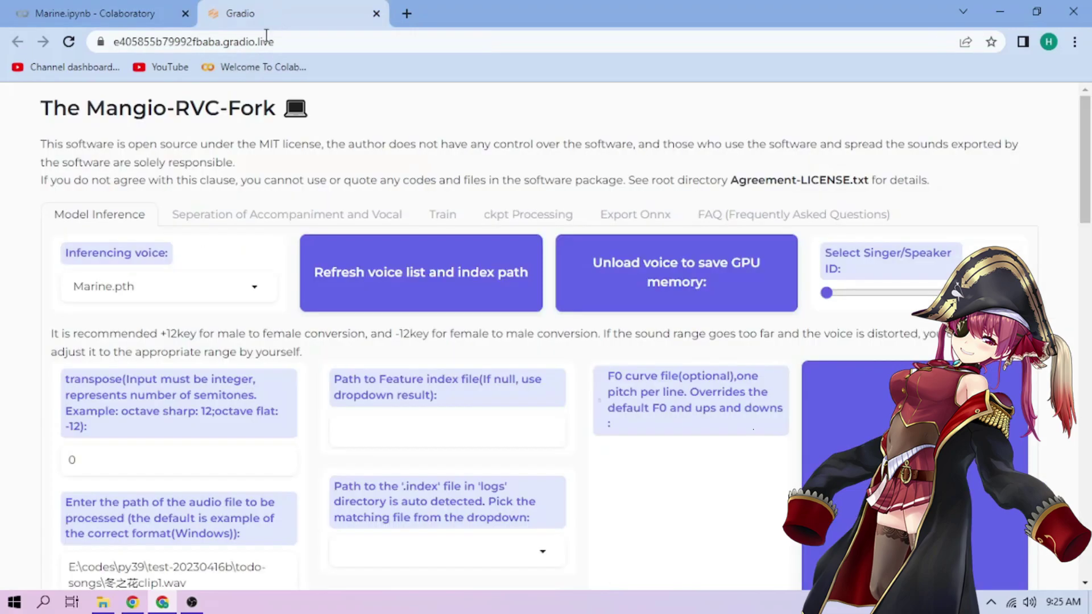
scroll(226, 236, "down", 1)
scroll(224, 243, "down", 2)
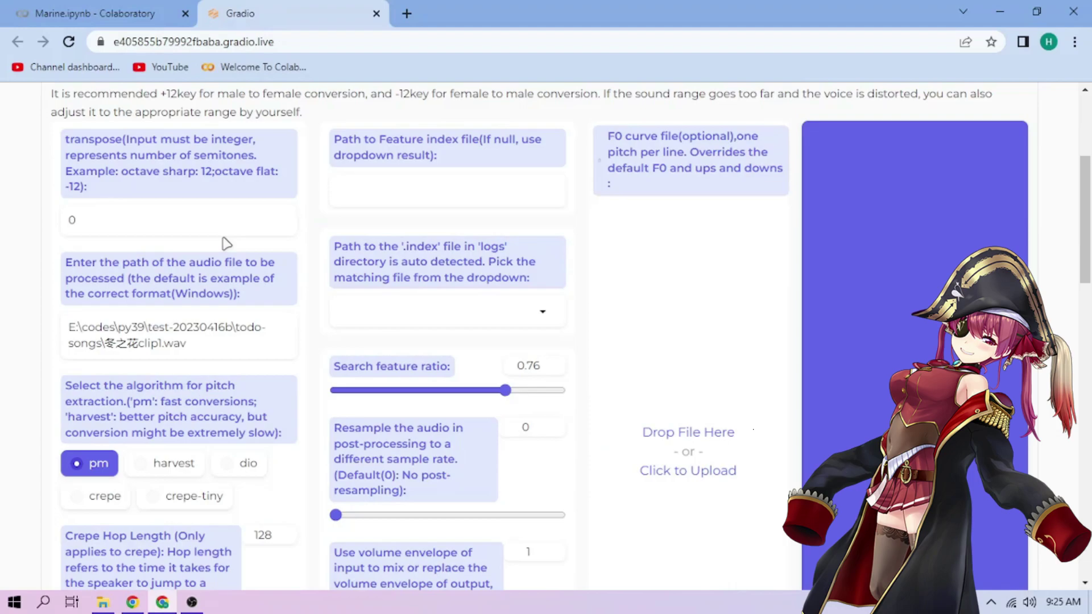
scroll(226, 243, "down", 1)
double_click(223, 253)
key("ctrl+a")
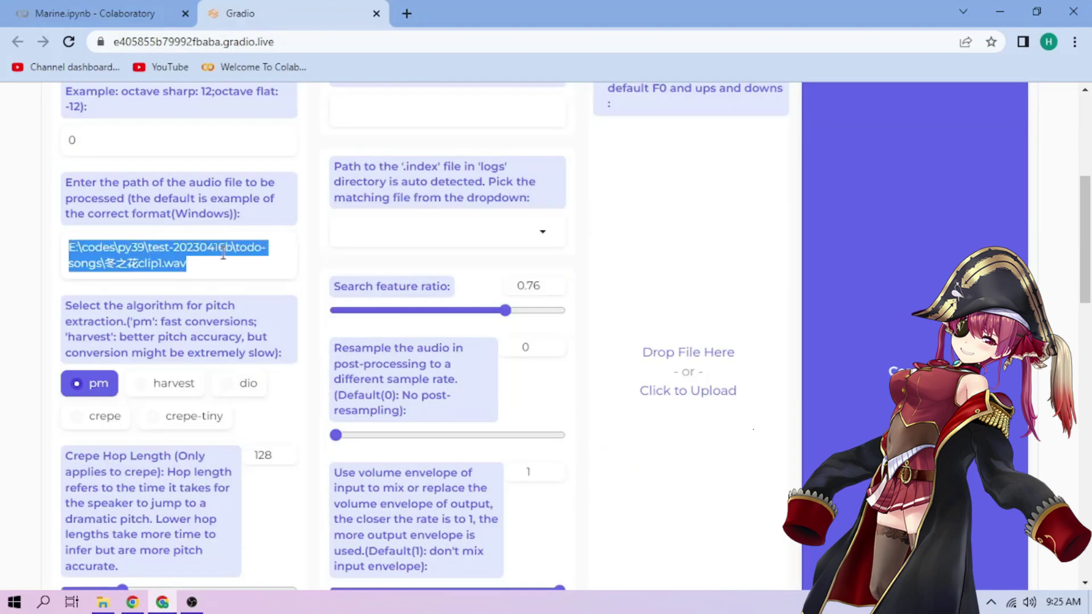
type("/content/sample2.wav")
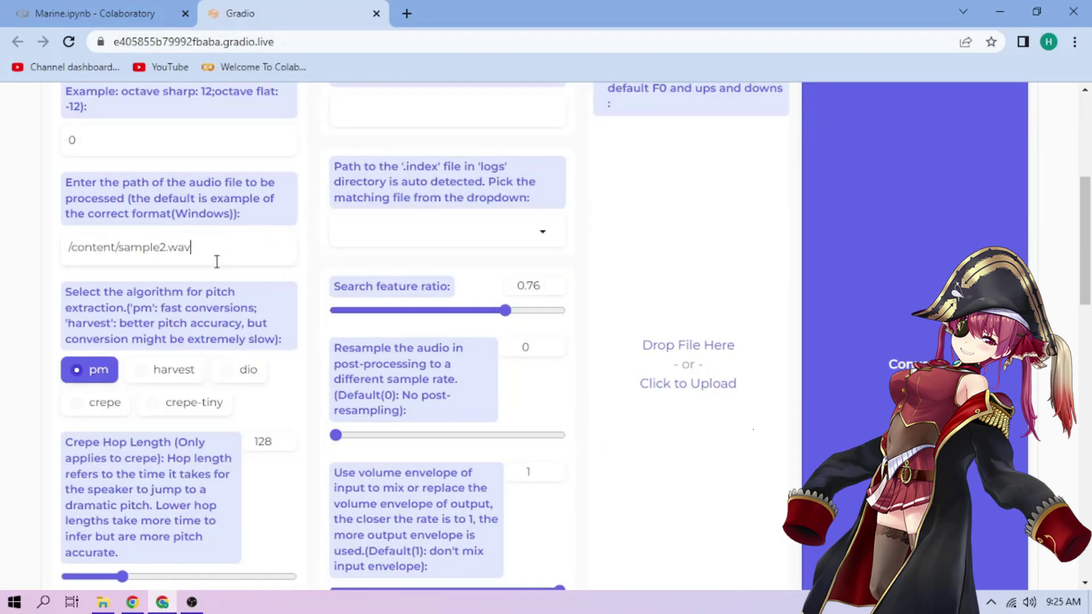
- Use crepe pitch extraction with the Marine index file, and start the conversion
left_click(110, 403)
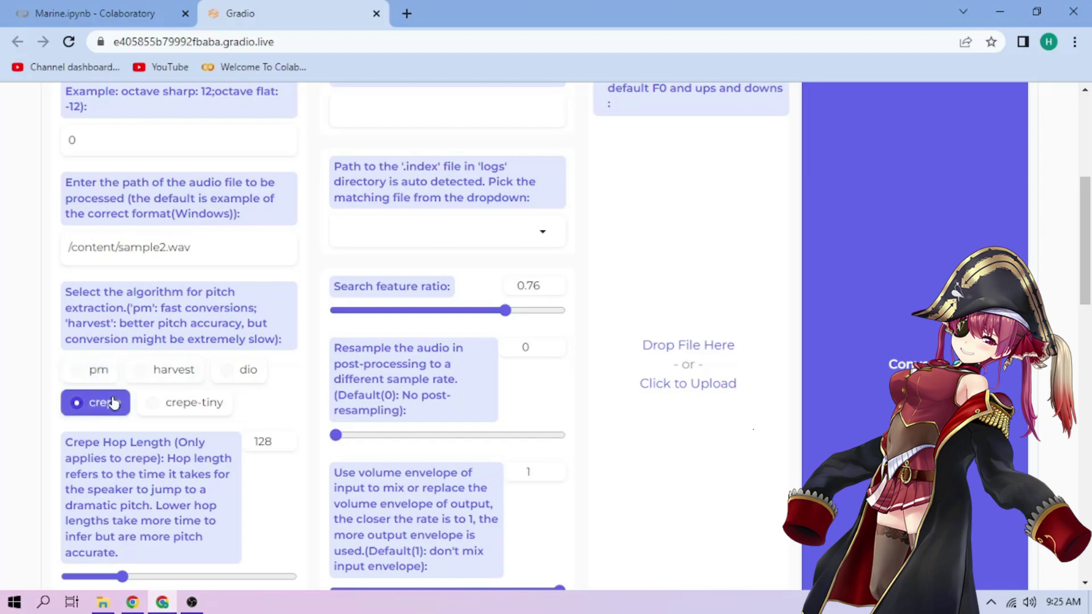
left_click(461, 225)
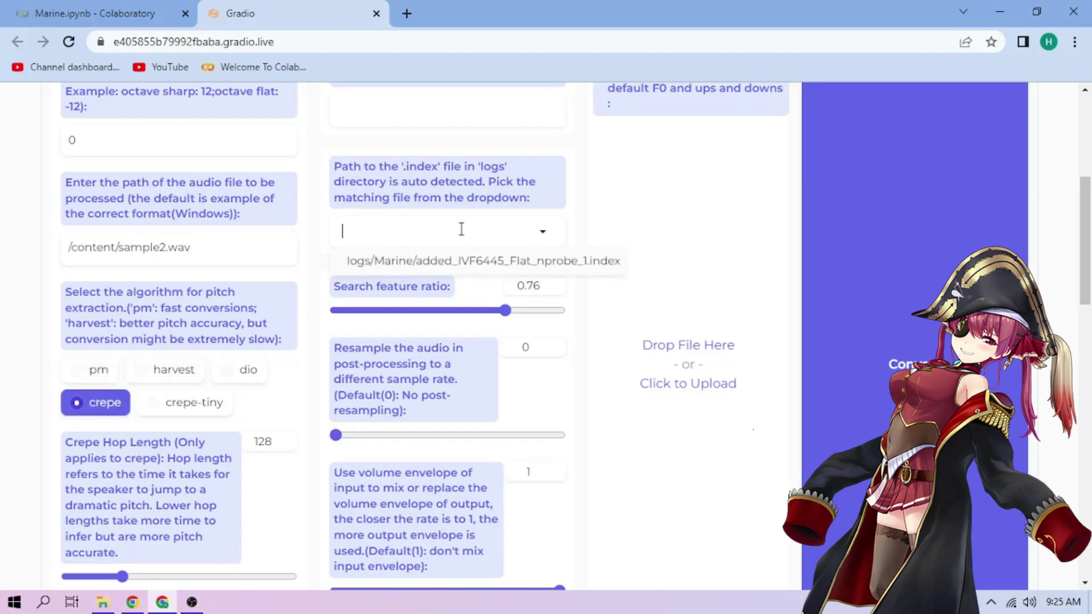
left_click(462, 261)
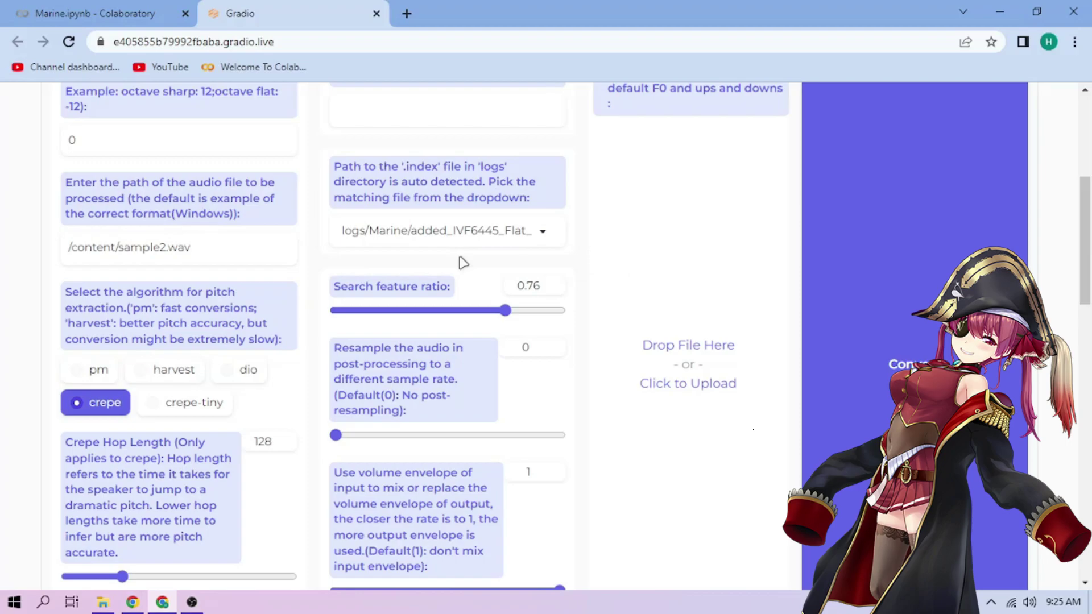
left_click(827, 237)
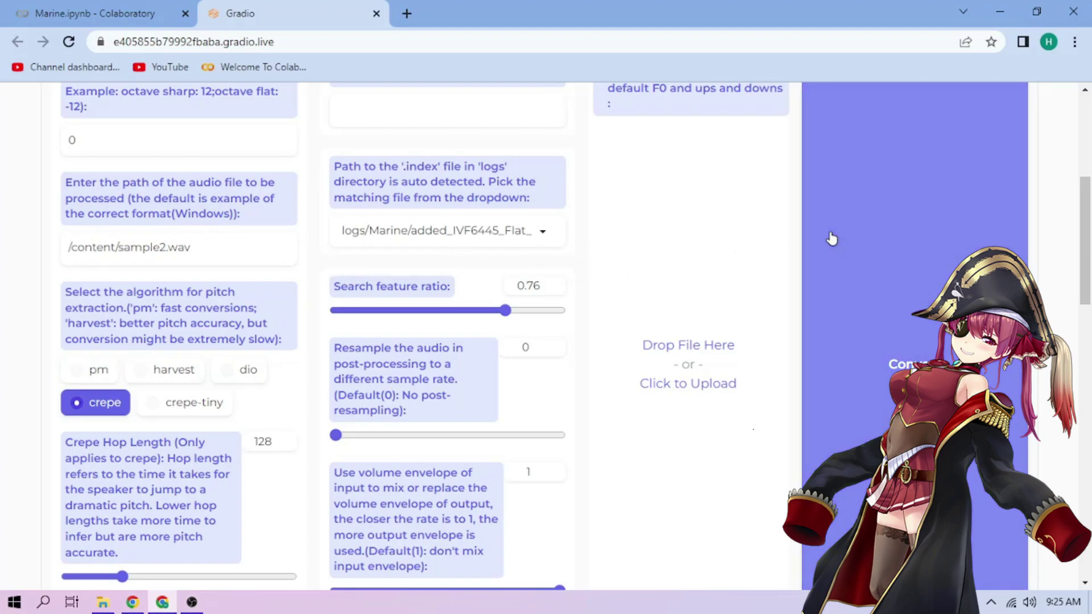
scroll(832, 239, "down", 5)
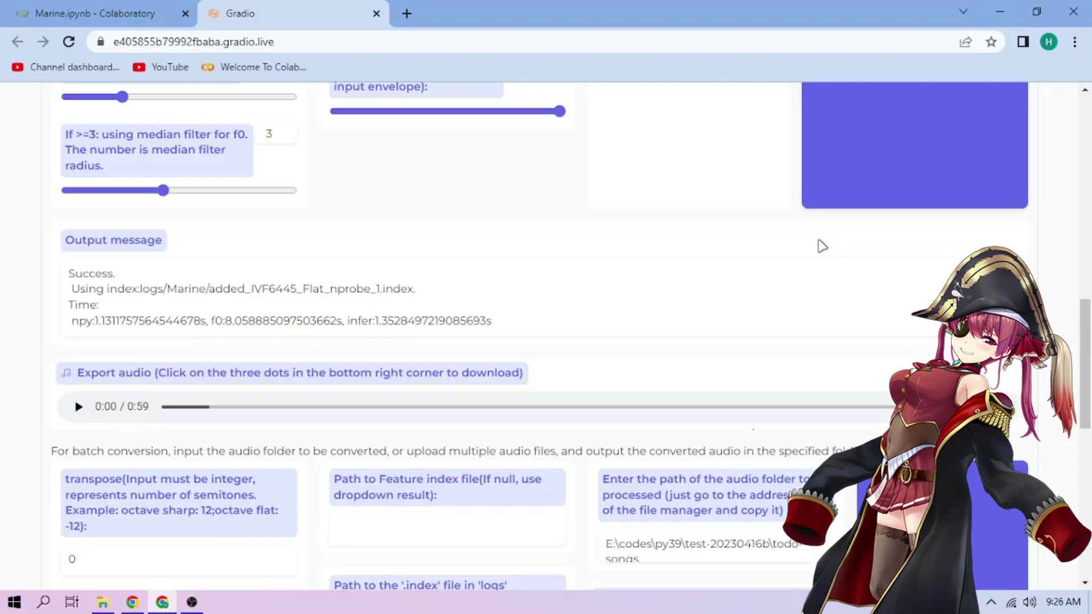
- Play the converted Marine-voice audio and download it as audio.wav
left_click(79, 407)
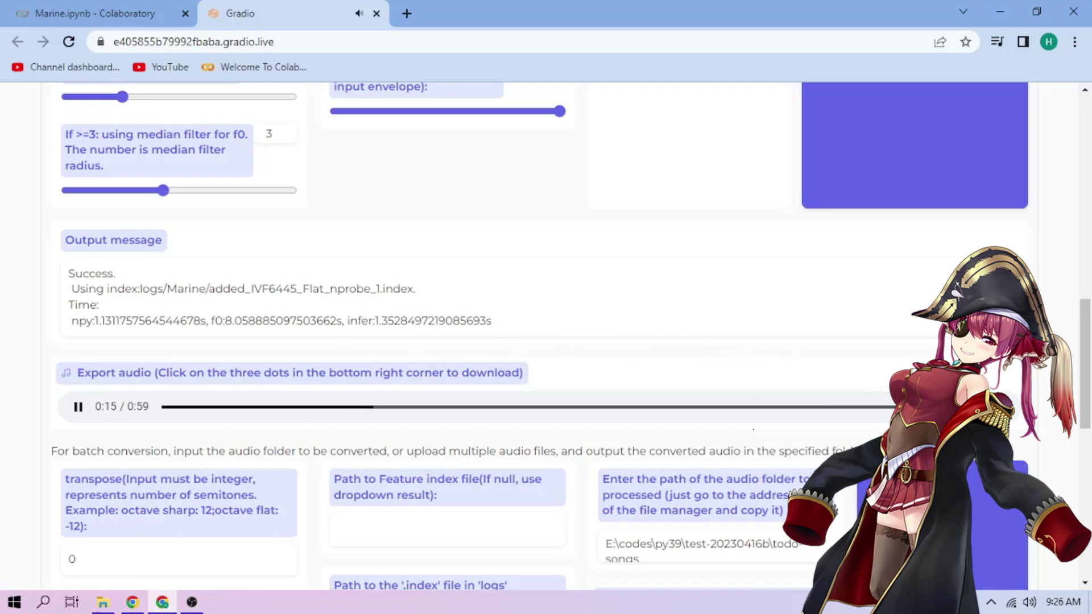
left_click(1001, 407)
left_click(887, 358)
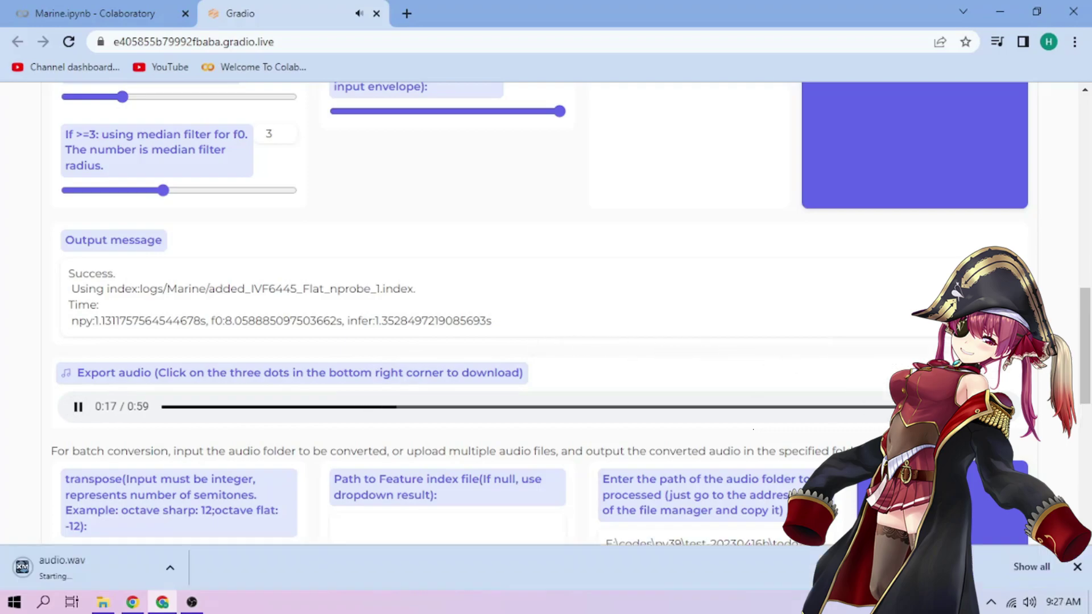